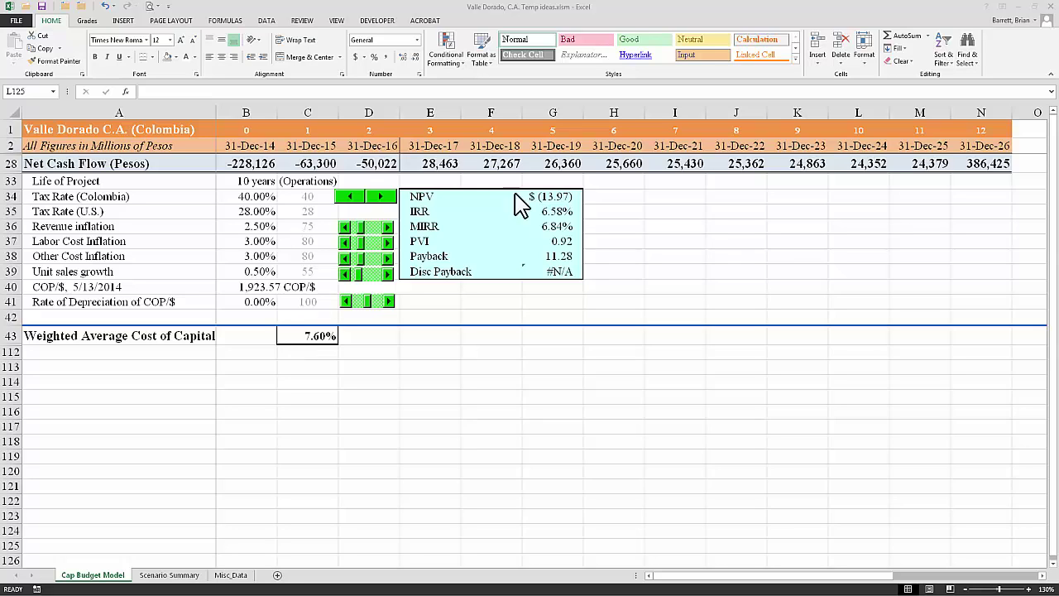
click(435, 211)
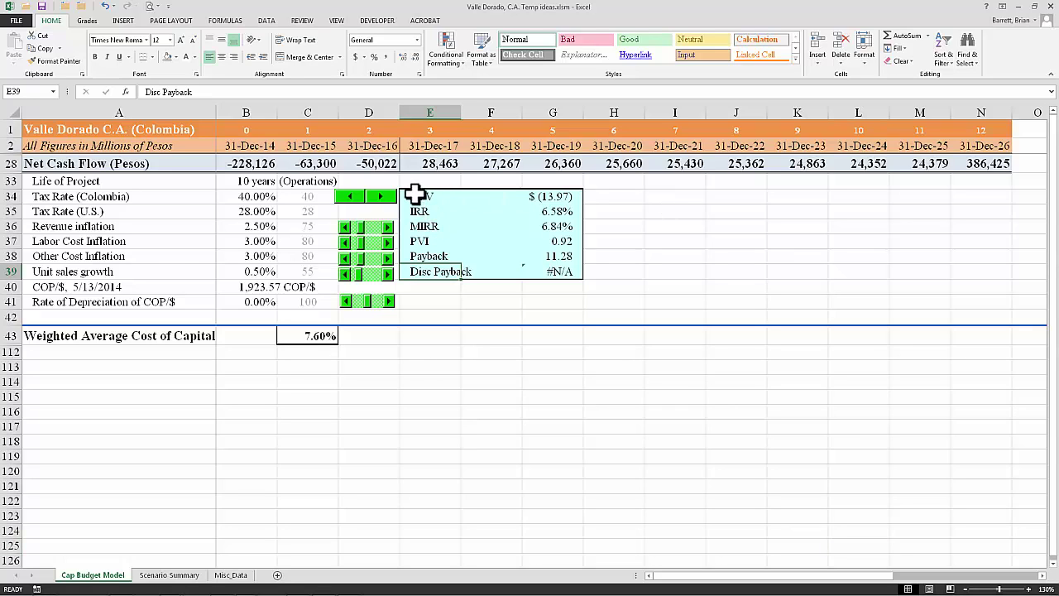
click(418, 196)
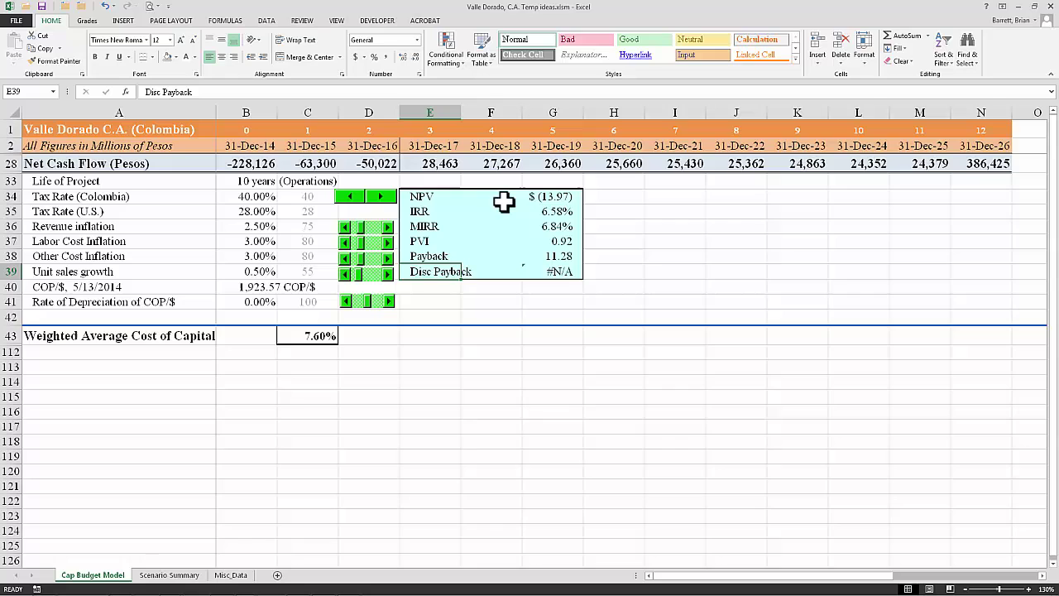
click(422, 225)
click(426, 212)
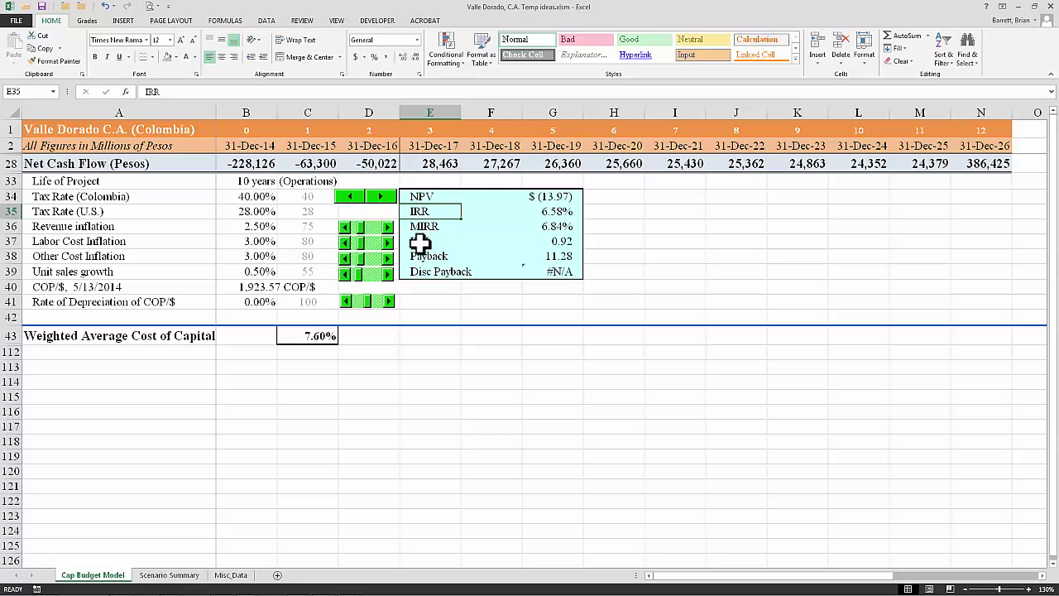
key(Down)
key(Down)
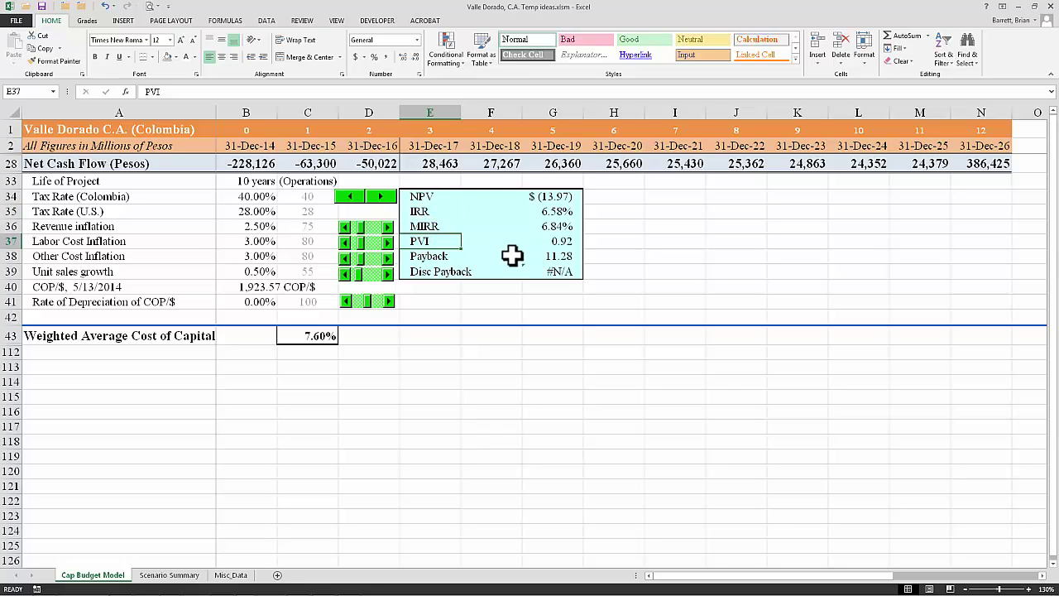
click(424, 195)
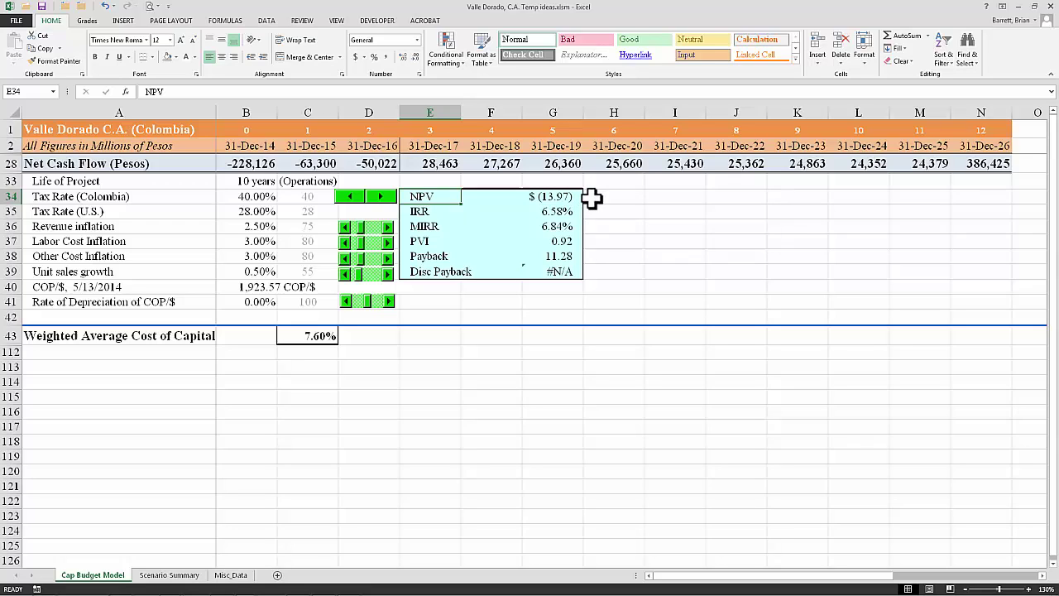
click(446, 240)
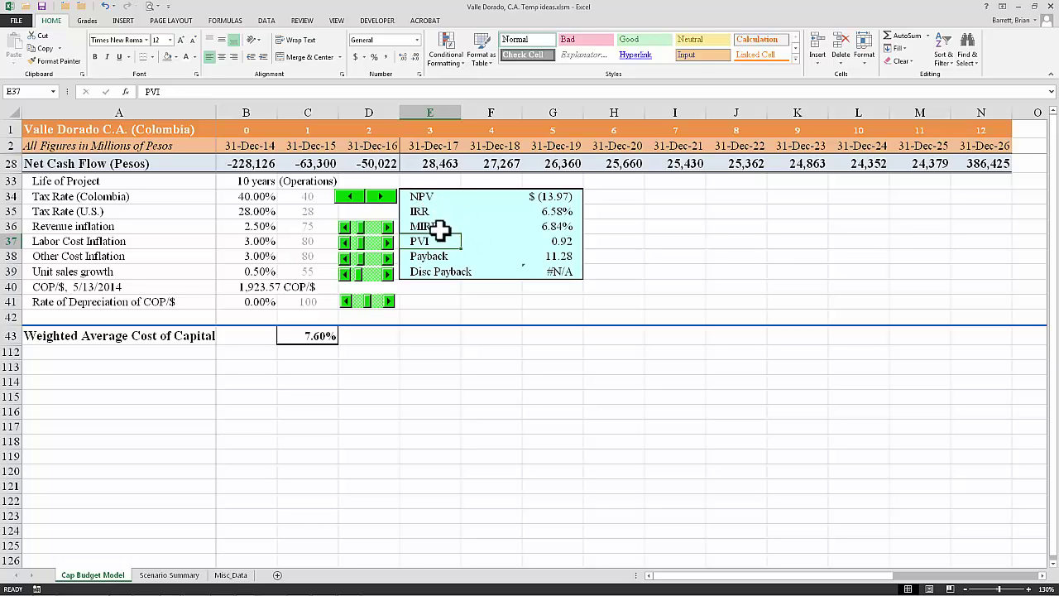
key(Up)
key(Up)
key(Up)
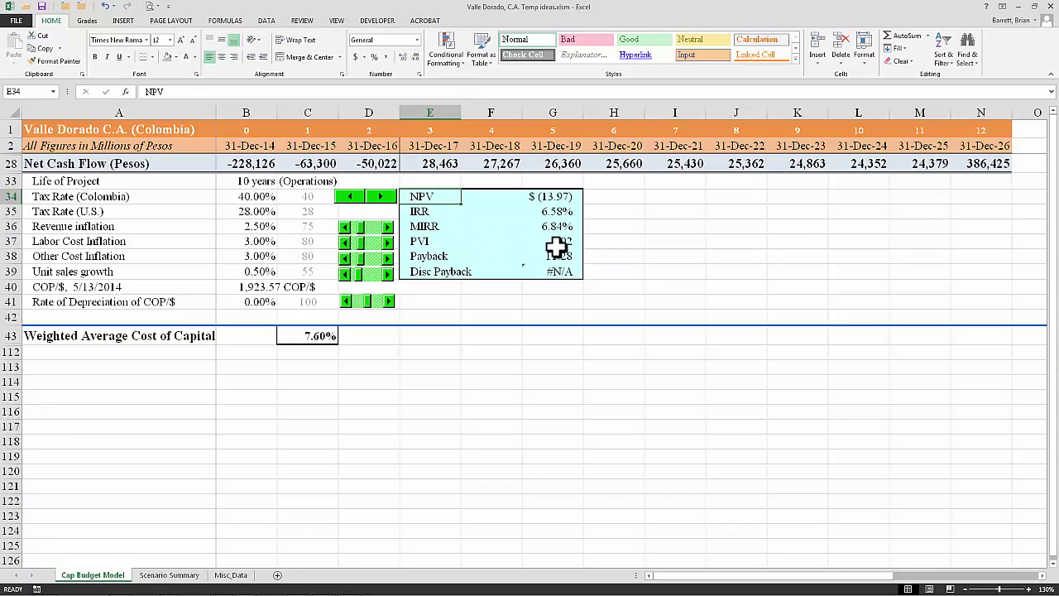
key(Down)
key(Down)
key(Down)
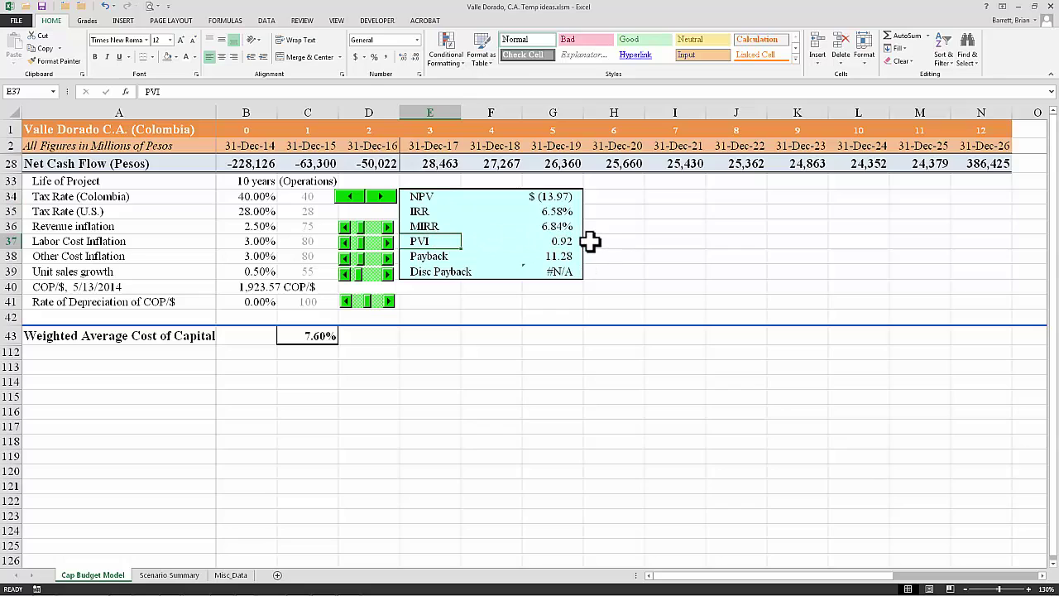
key(Right)
key(Right)
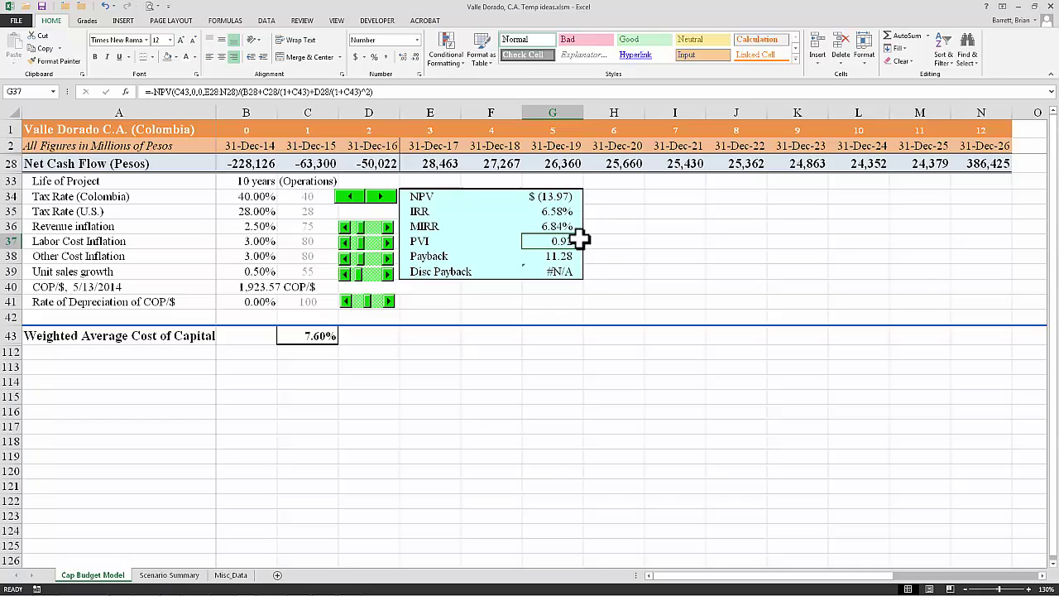
key(Up)
key(Up)
key(Up)
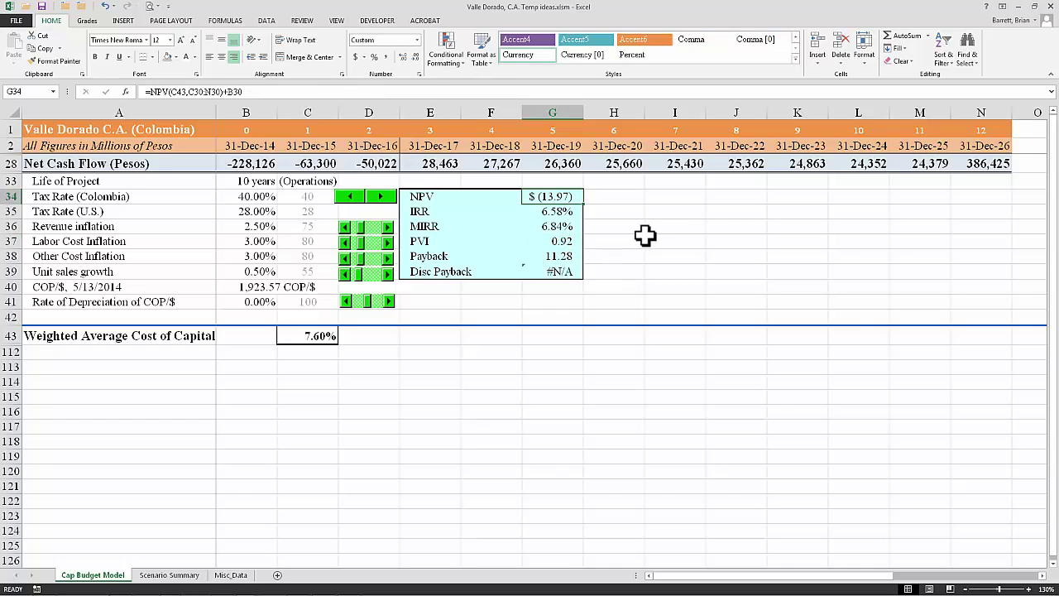
key(Down)
key(Down)
key(Down)
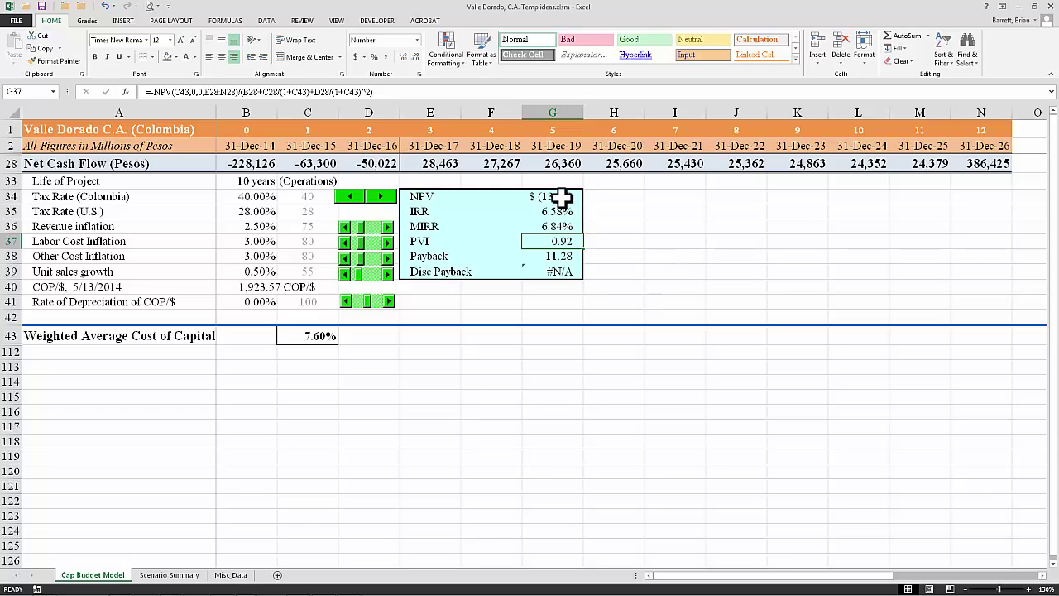
key(Up)
key(Up)
key(Up)
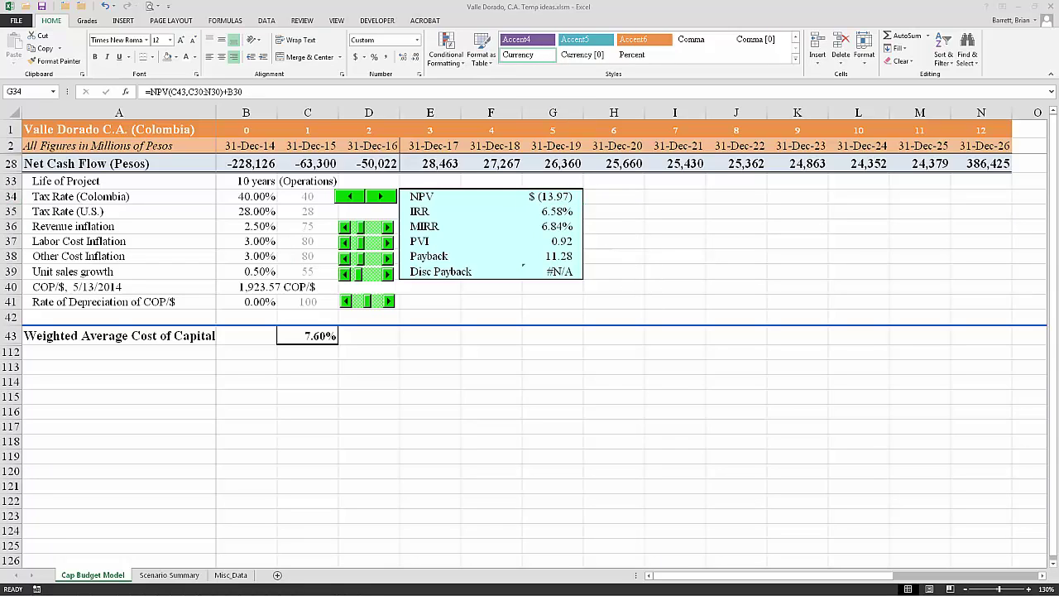
click(562, 271)
click(563, 257)
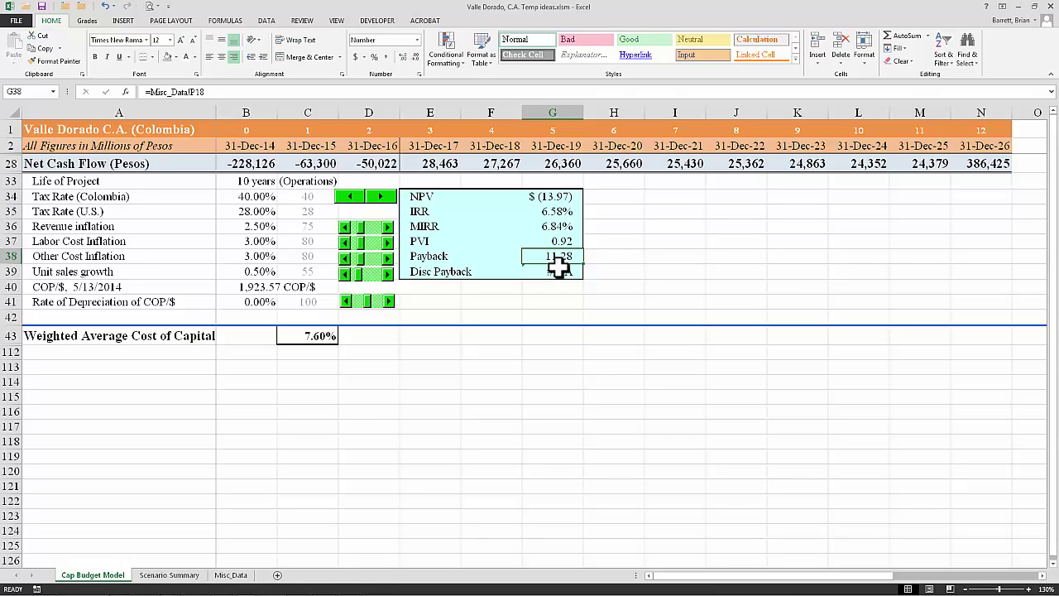
click(558, 270)
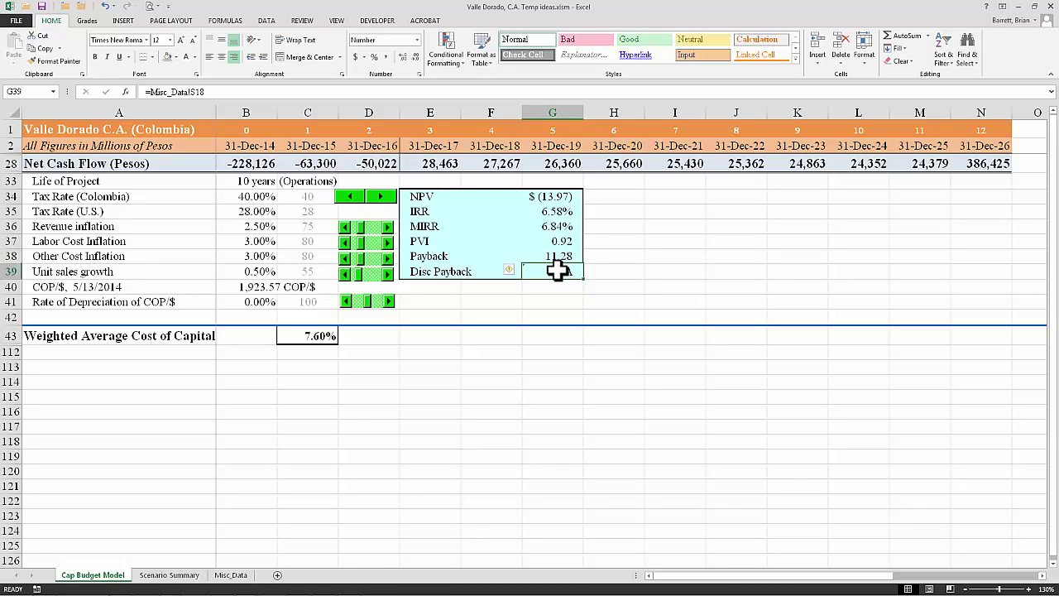
key(Up)
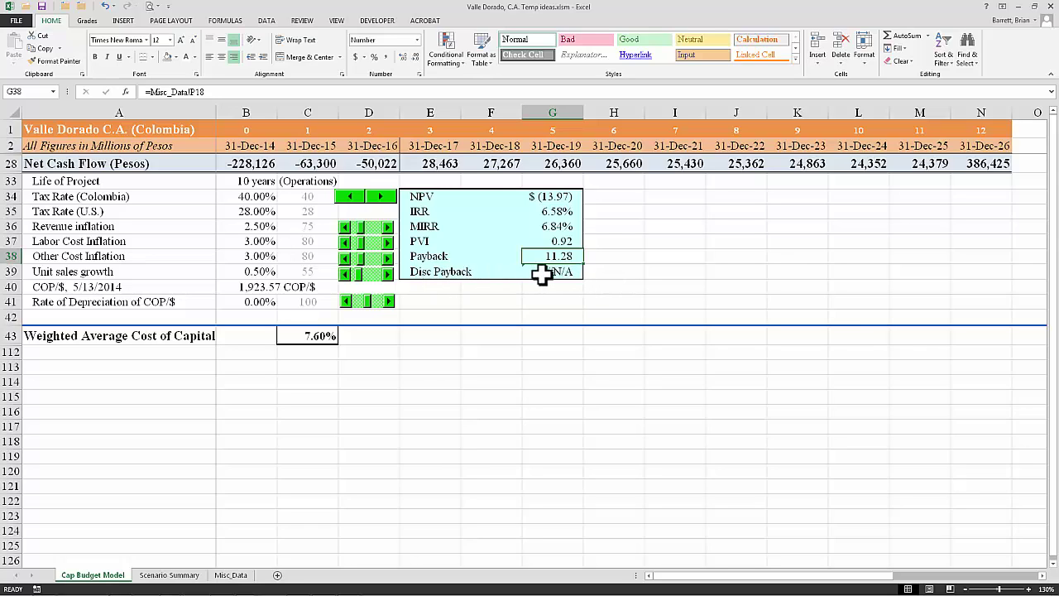
click(560, 276)
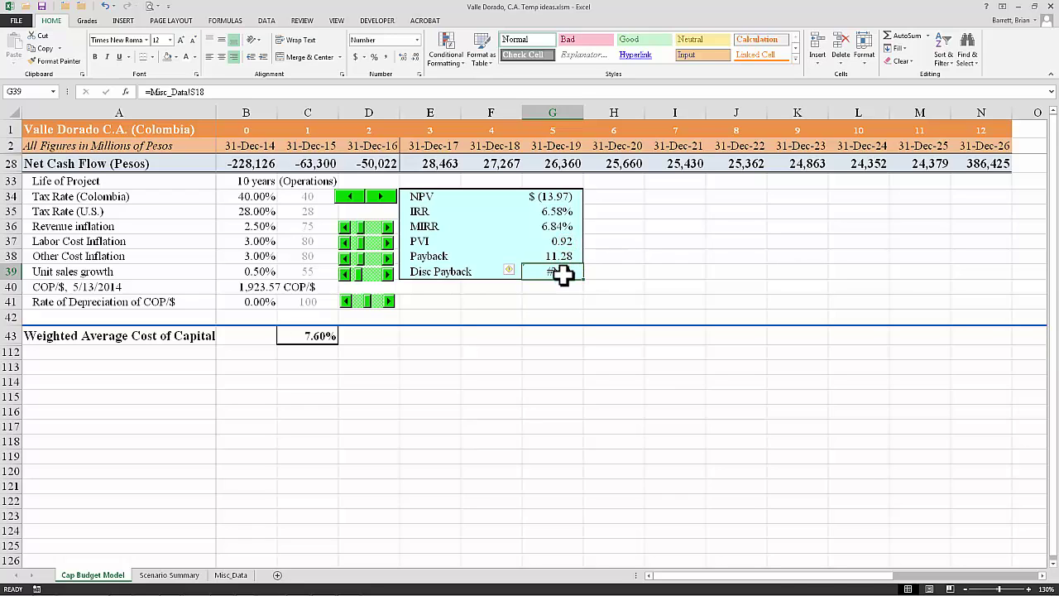
mouse_move(563, 240)
mouse_down()
mouse_move(563, 274)
mouse_move(563, 210)
mouse_move(559, 225)
mouse_up()
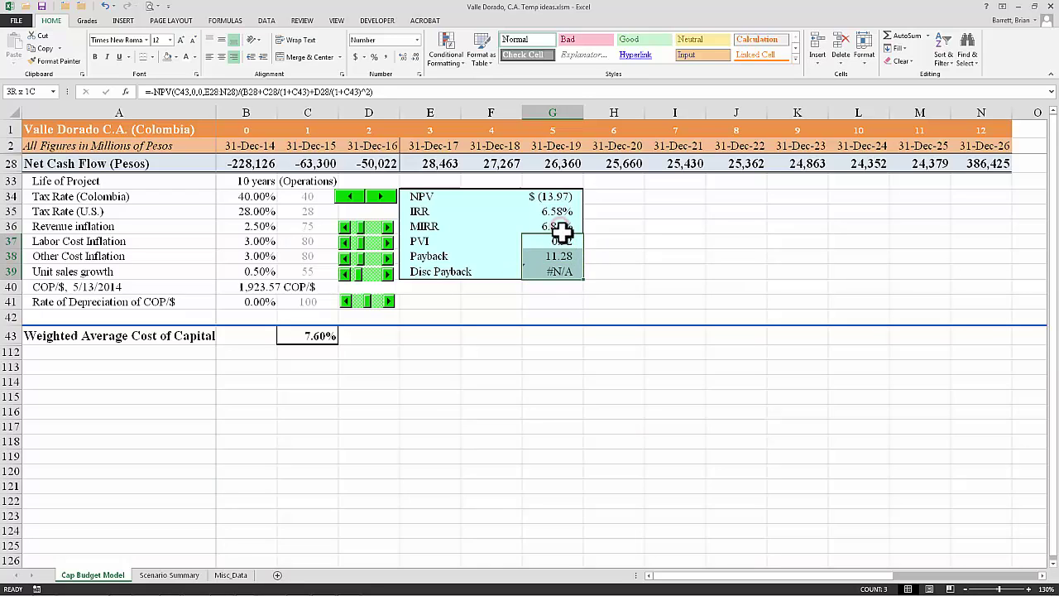
key(Up)
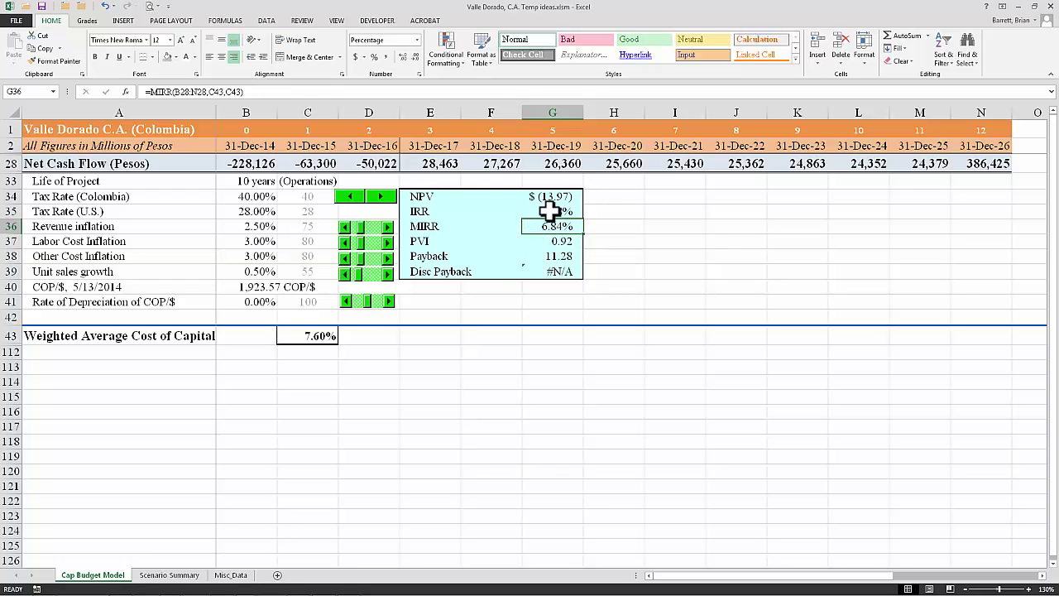
key(Up)
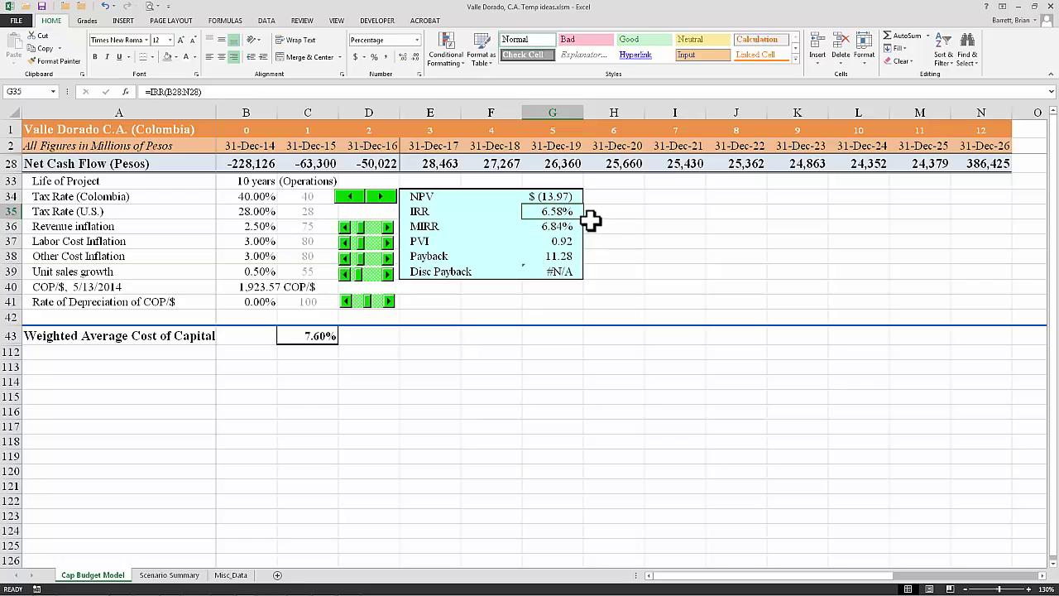
click(547, 196)
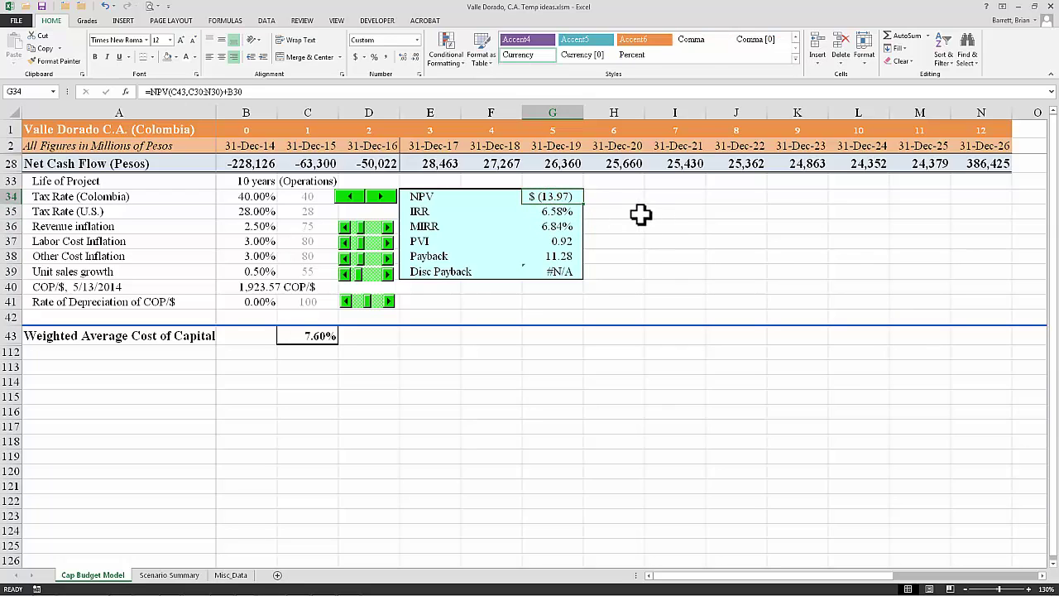
key(shift+Down)
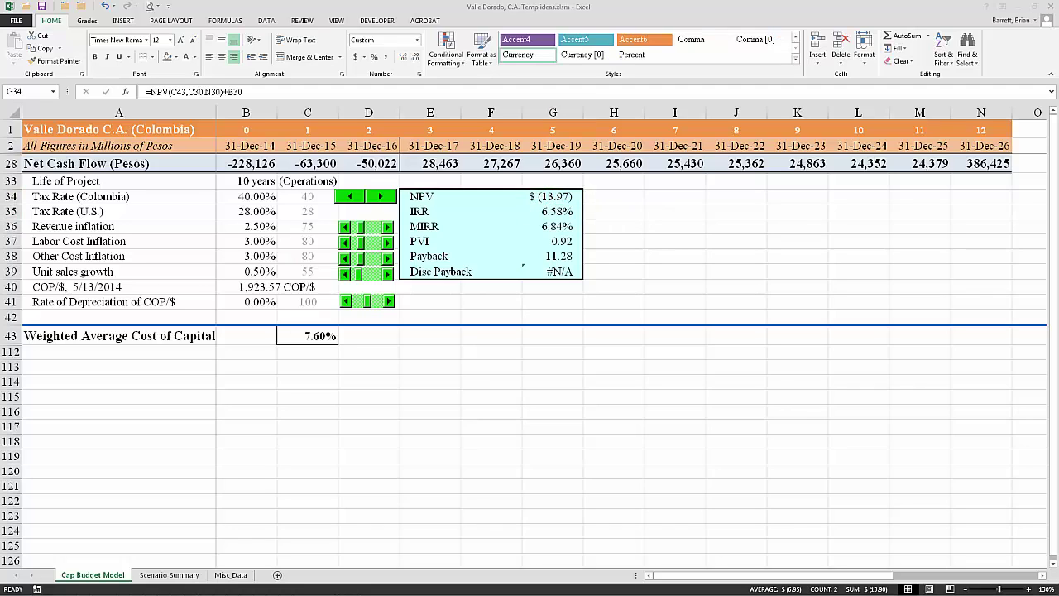